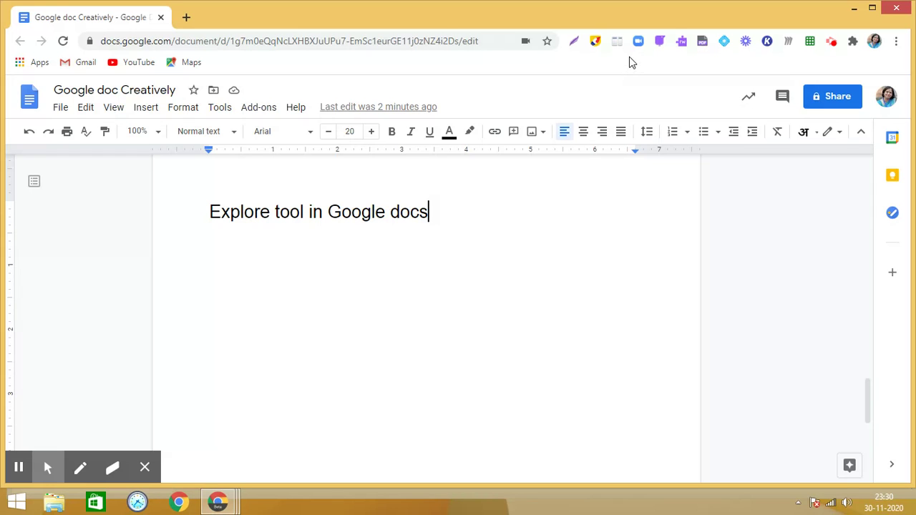
# Mark the Explore button with a freehand arrow and circle in the page annotation overlay, and clear the drawing
pyautogui.click(600, 50)
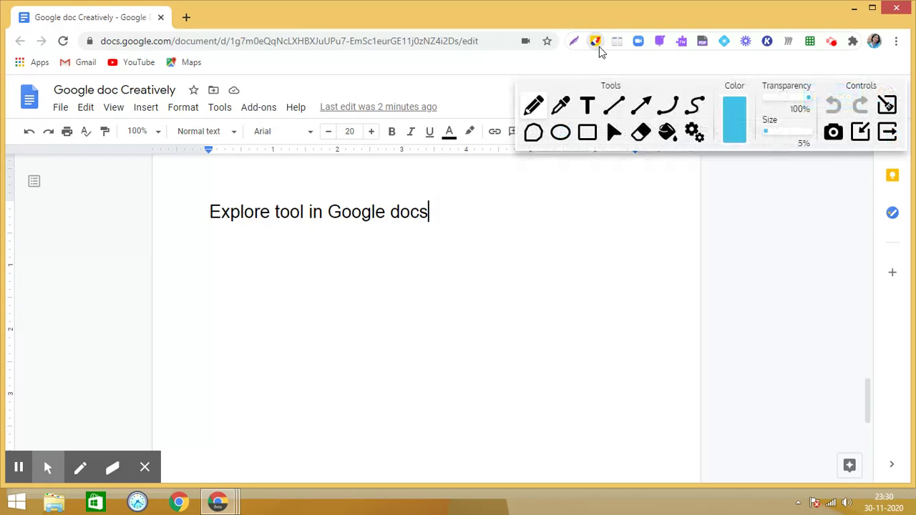
pyautogui.click(527, 112)
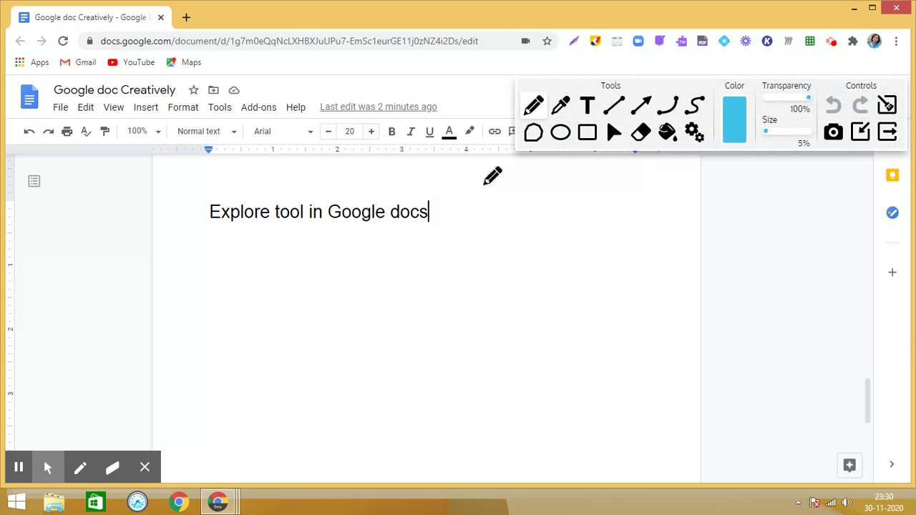
pyautogui.moveTo(720, 386)
pyautogui.mouseDown()
pyautogui.moveTo(830, 446)
pyautogui.moveTo(816, 452)
pyautogui.moveTo(838, 474)
pyautogui.moveTo(873, 460)
pyautogui.moveTo(877, 446)
pyautogui.moveTo(880, 458)
pyautogui.mouseUp()
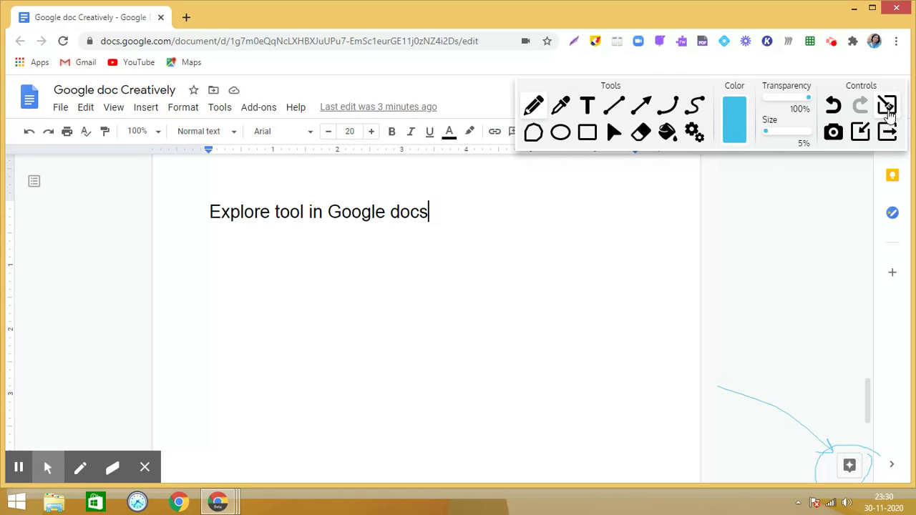
pyautogui.click(887, 105)
pyautogui.click(887, 133)
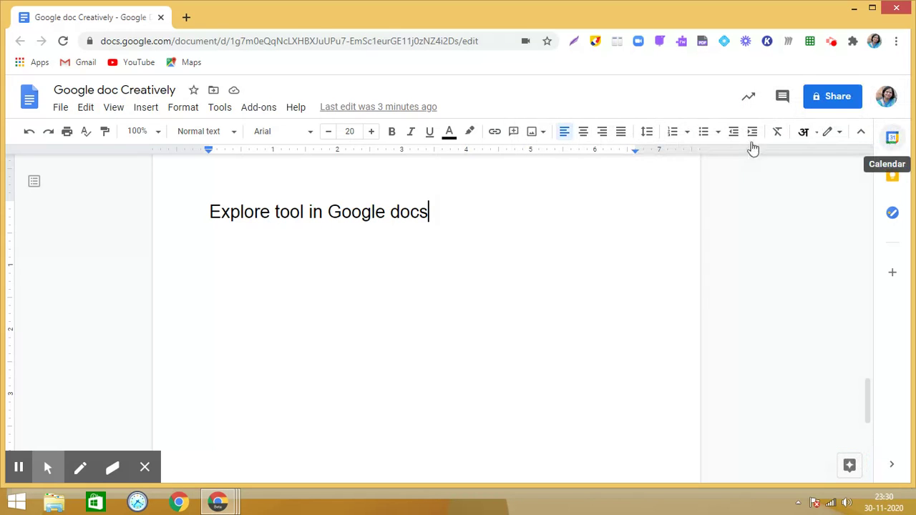
# Open the Explore tool for the document
pyautogui.click(221, 107)
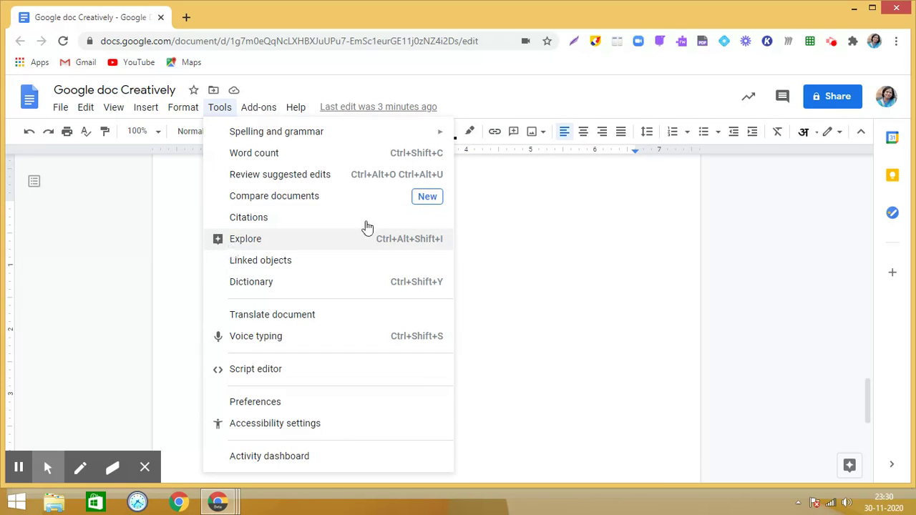
pyautogui.click(509, 196)
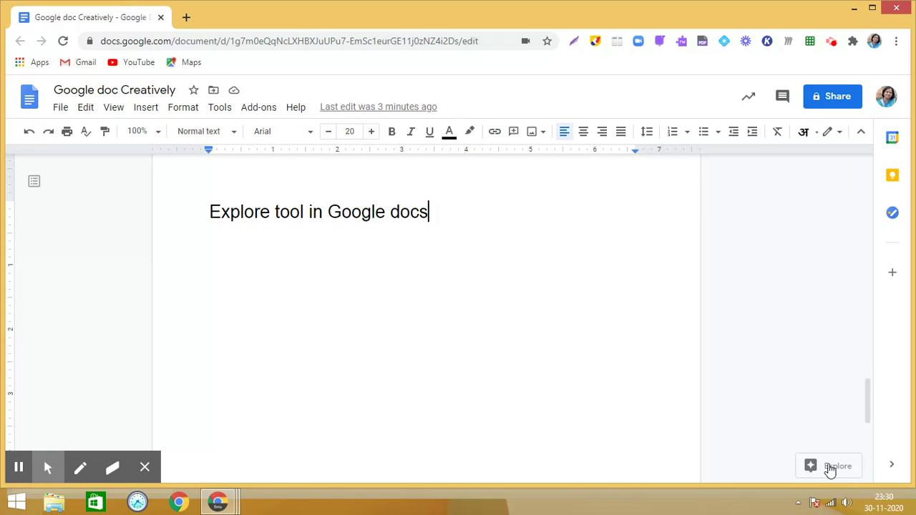
pyautogui.click(831, 466)
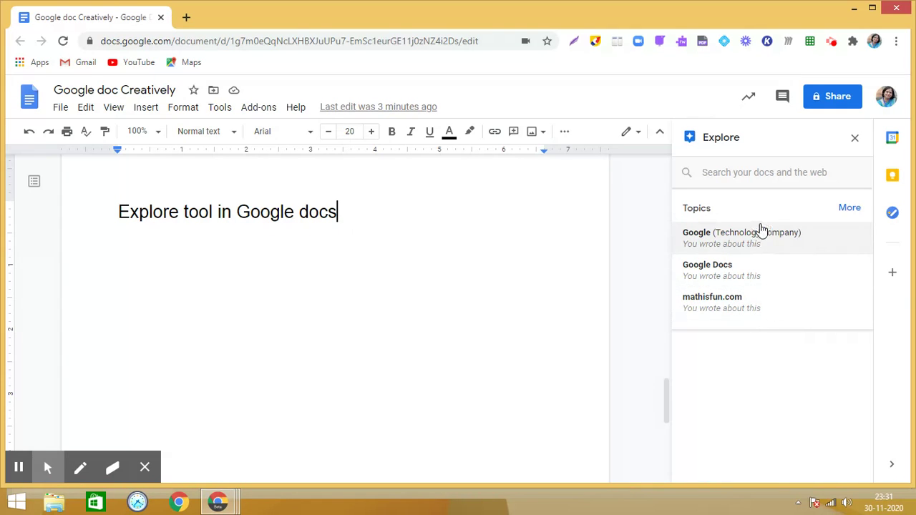
# Browse the full list of suggested topics in Explore and view its search suggestions
pyautogui.click(851, 209)
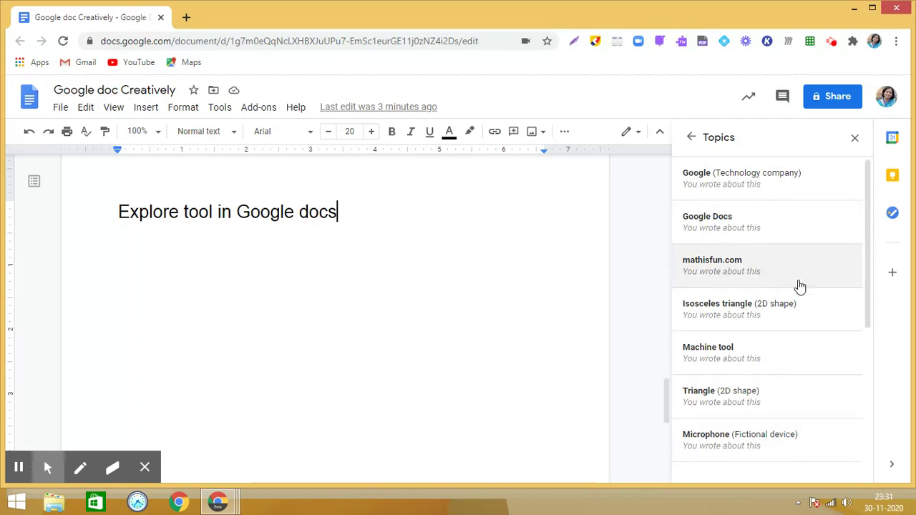
pyautogui.click(872, 287)
pyautogui.moveTo(872, 287); pyautogui.dragTo(871, 332)
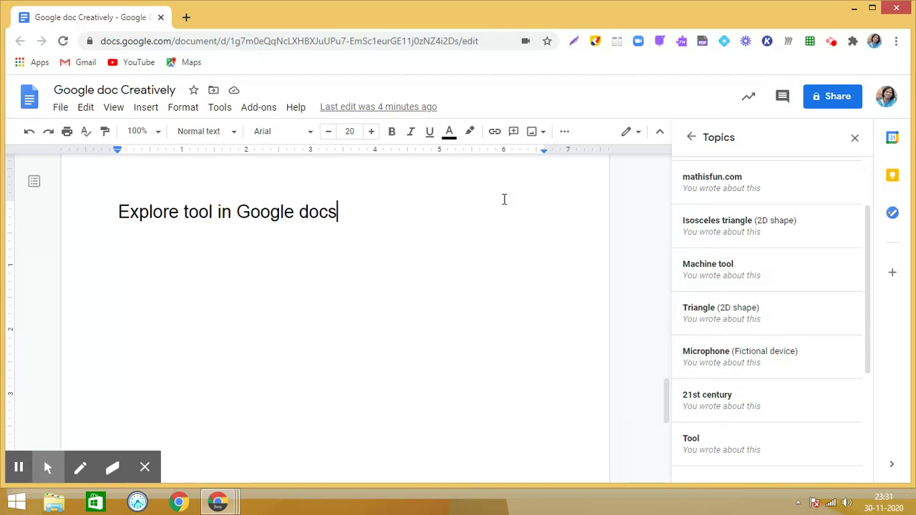
pyautogui.moveTo(867, 356); pyautogui.dragTo(868, 282)
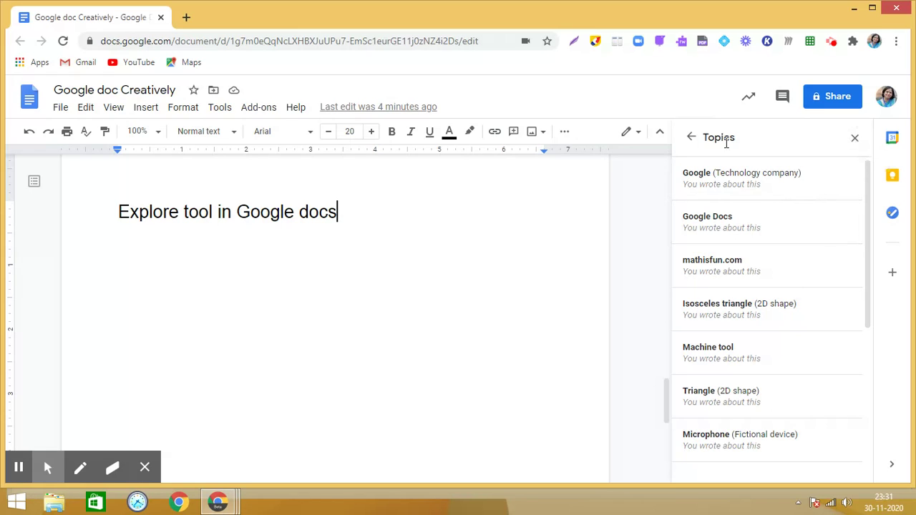
pyautogui.click(692, 143)
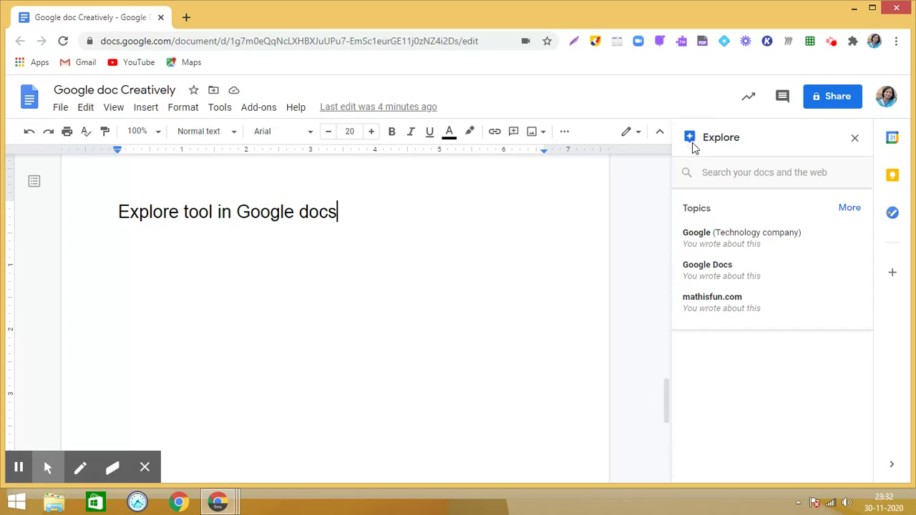
pyautogui.click(712, 174)
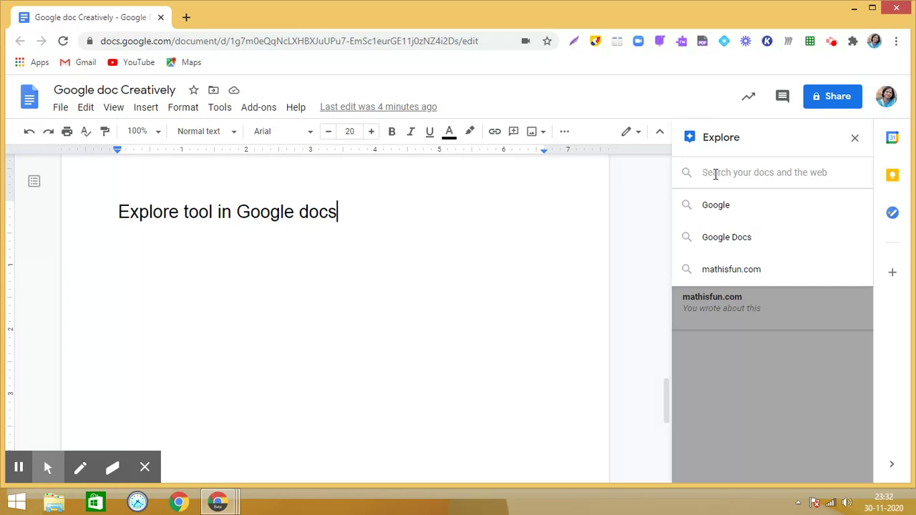
pyautogui.press('Escape')
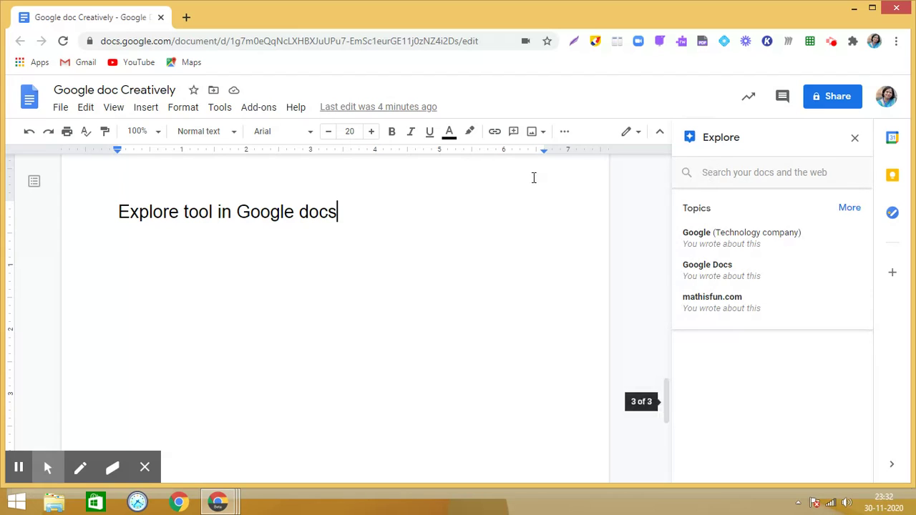
# Add the line "Triangles" below the heading, separated by a blank line, and search Explore for "Triangles"
pyautogui.press('Return')
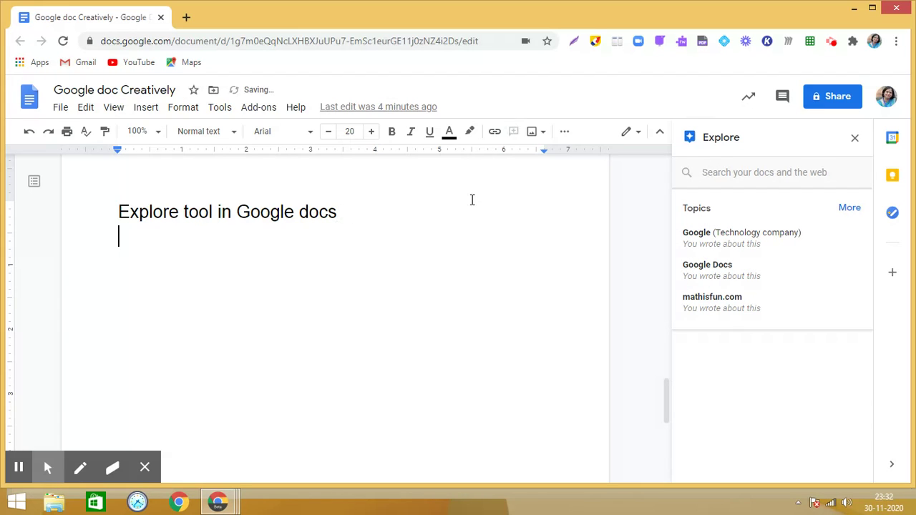
pyautogui.write('Triangles')
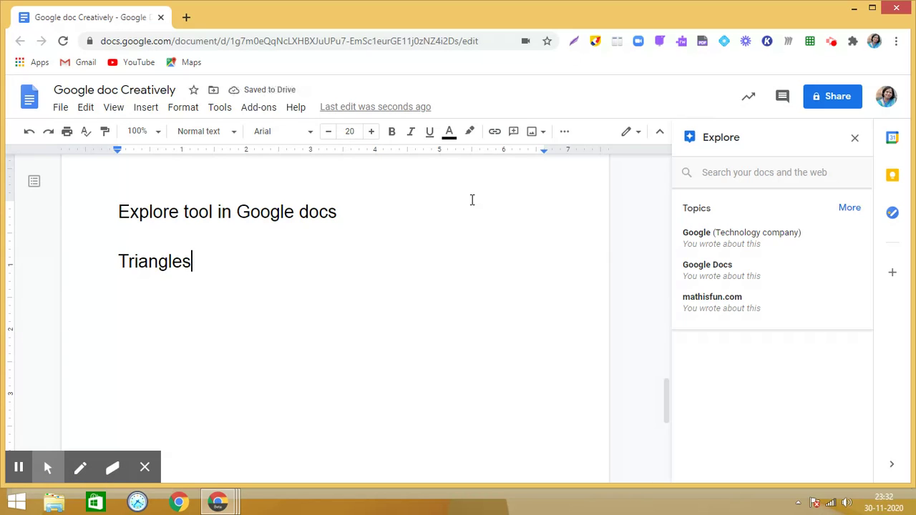
pyautogui.click(721, 181)
pyautogui.write('Triangles')
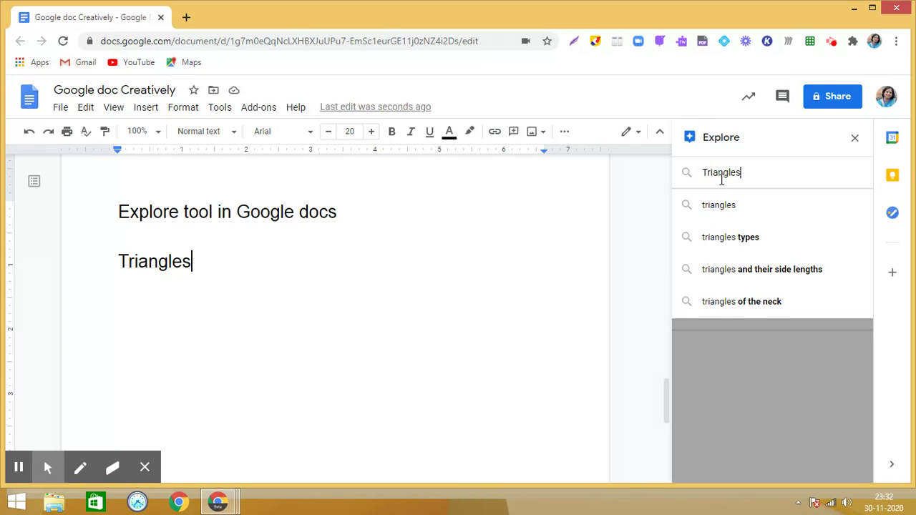
pyautogui.press('Return')
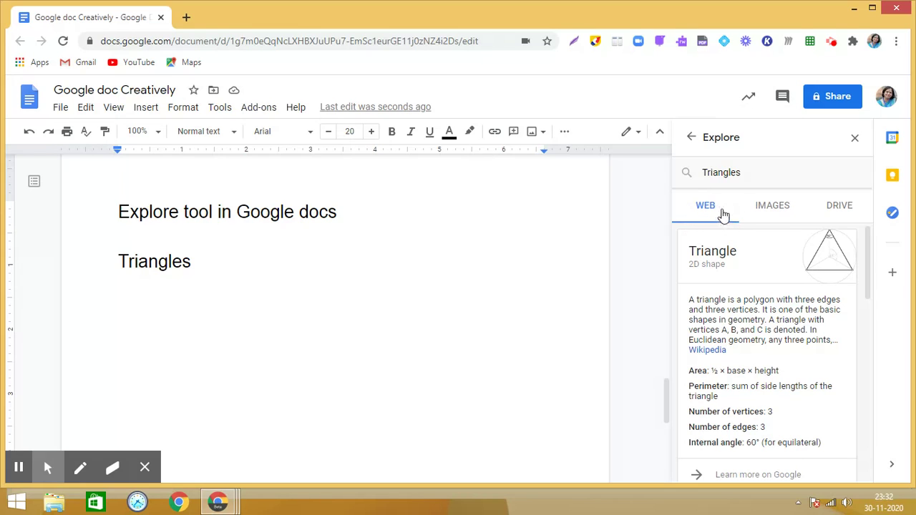
# Check the image and Drive results for triangles, and insert the orange and green triangle pattern image into the document
pyautogui.click(763, 205)
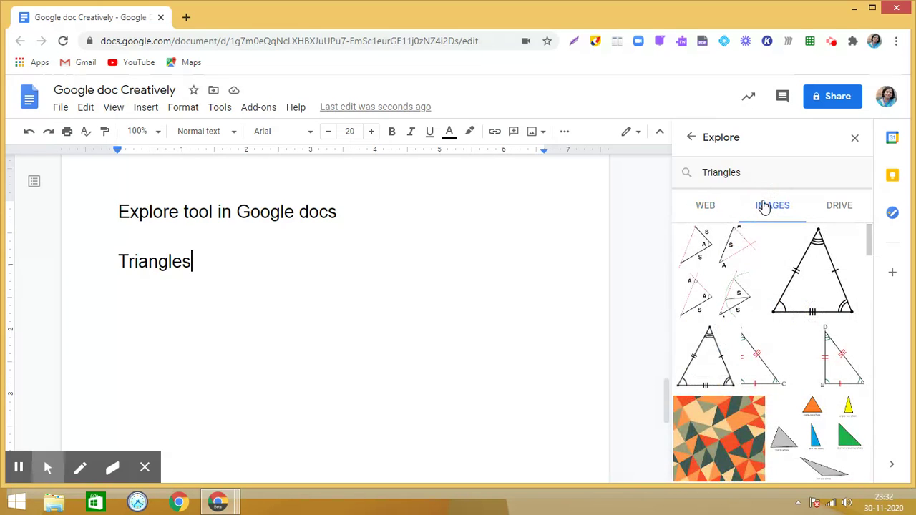
pyautogui.click(840, 206)
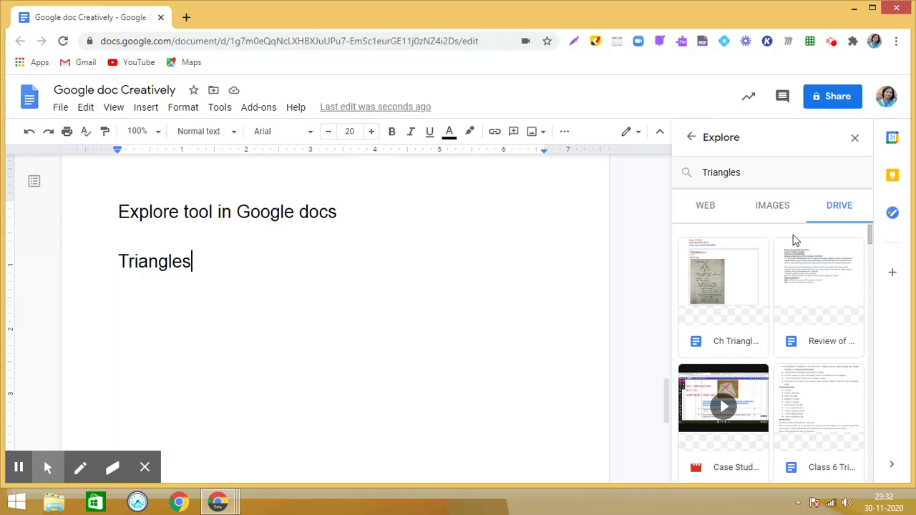
pyautogui.click(778, 206)
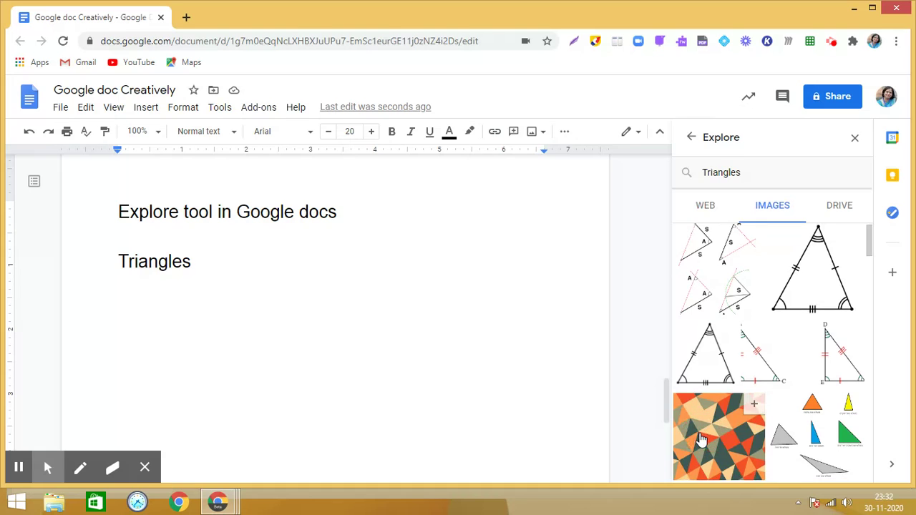
pyautogui.click(754, 406)
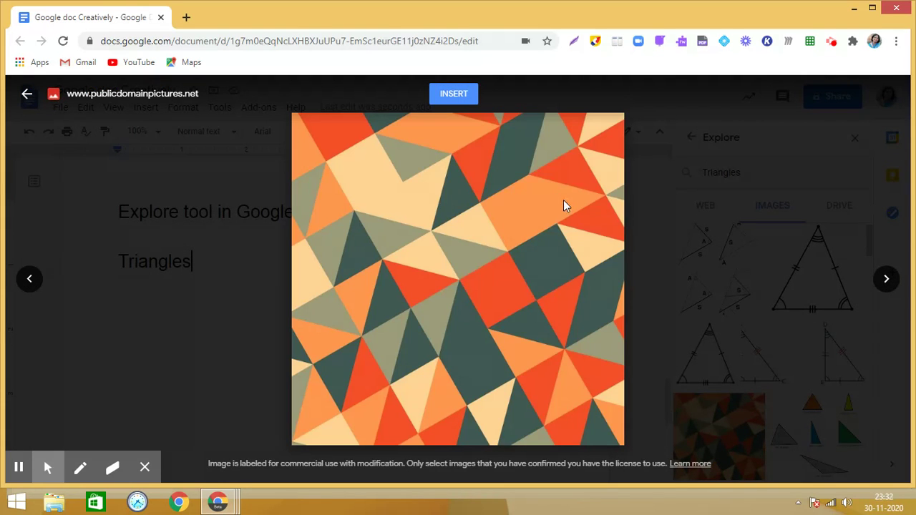
pyautogui.click(462, 95)
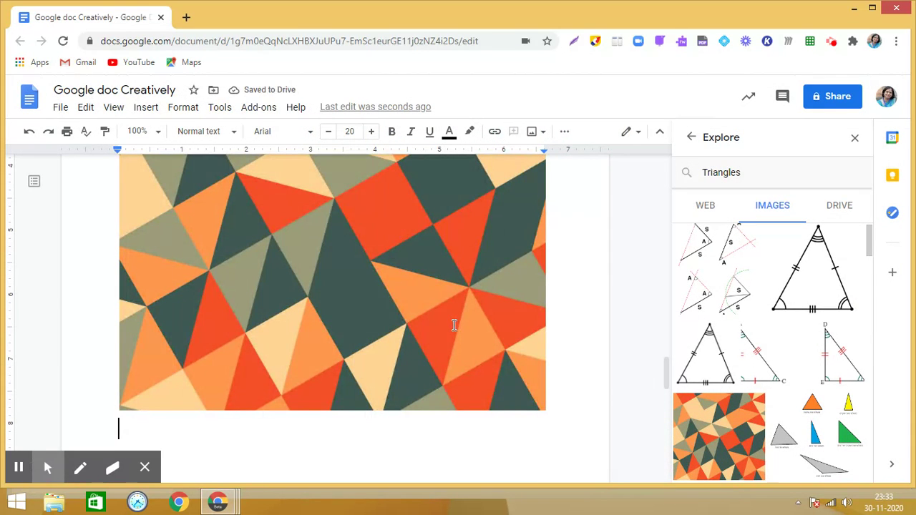
# Shrink the inserted triangle pattern image proportionally to about 3.7 inches wide and place the cursor in the blank space below it
pyautogui.click(454, 326)
pyautogui.moveTo(546, 410); pyautogui.dragTo(331, 217)
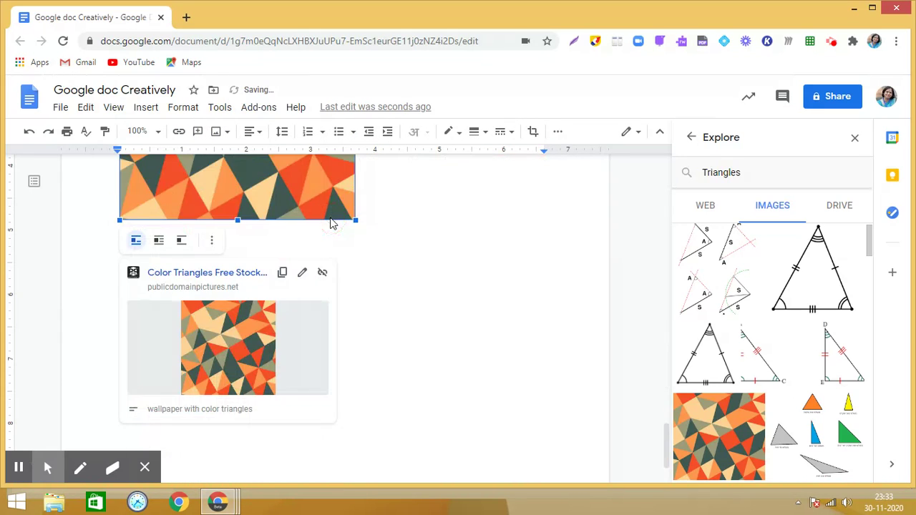
pyautogui.click(502, 319)
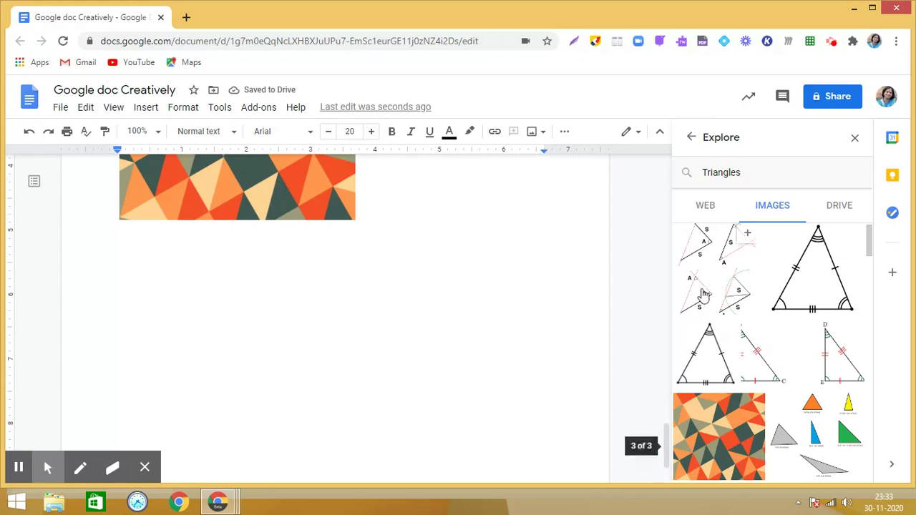
# Cite the web result "Triangles - Equilateral, Isosceles and Scalene - Math is Fun" as a footnote below the image
pyautogui.click(712, 206)
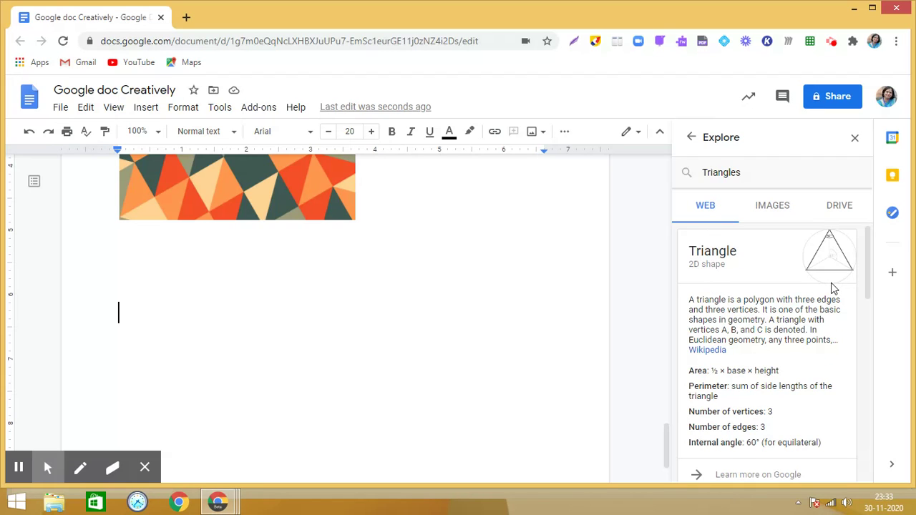
pyautogui.moveTo(869, 266); pyautogui.dragTo(864, 354)
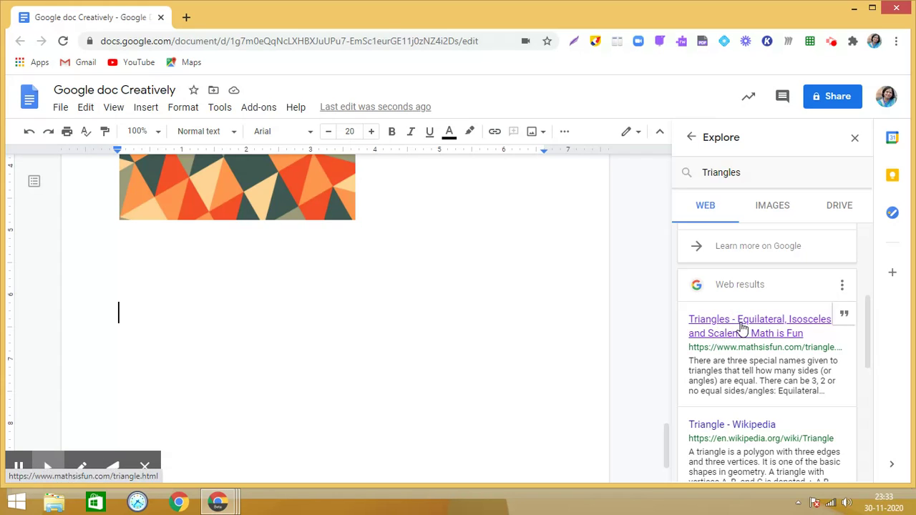
pyautogui.click(845, 317)
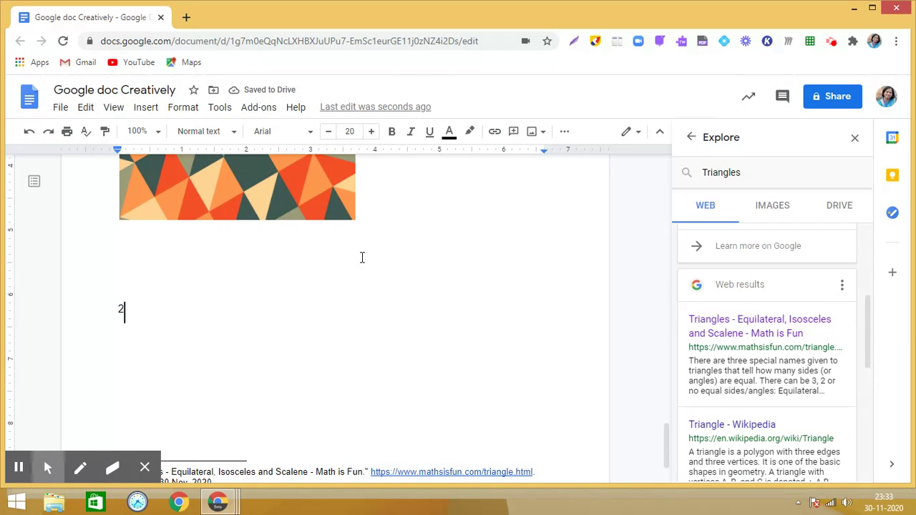
# Write "Triangles" after the footnote reference number and start a new line
pyautogui.write('Trian')
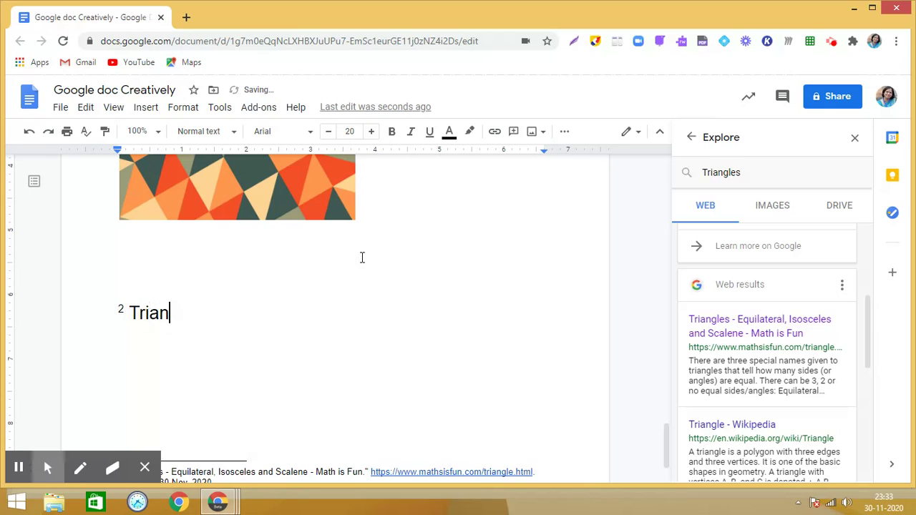
pyautogui.write('gles')
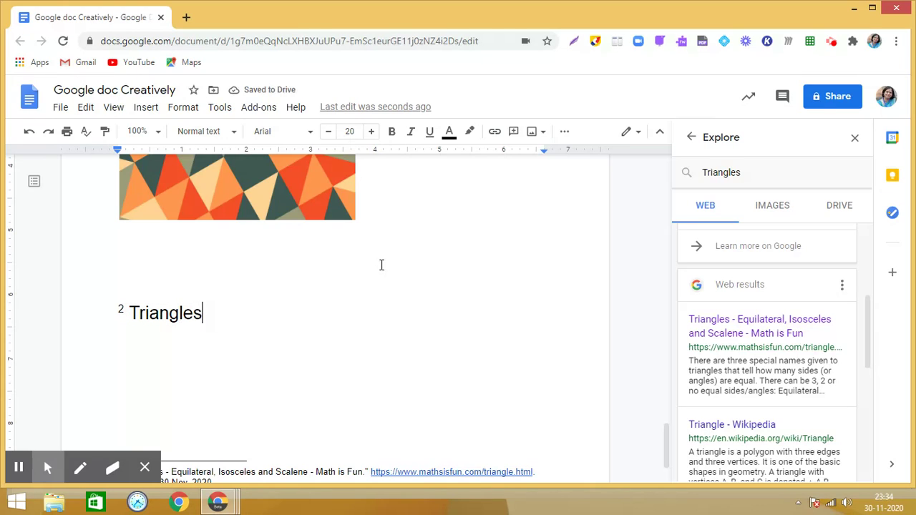
pyautogui.press('Return')
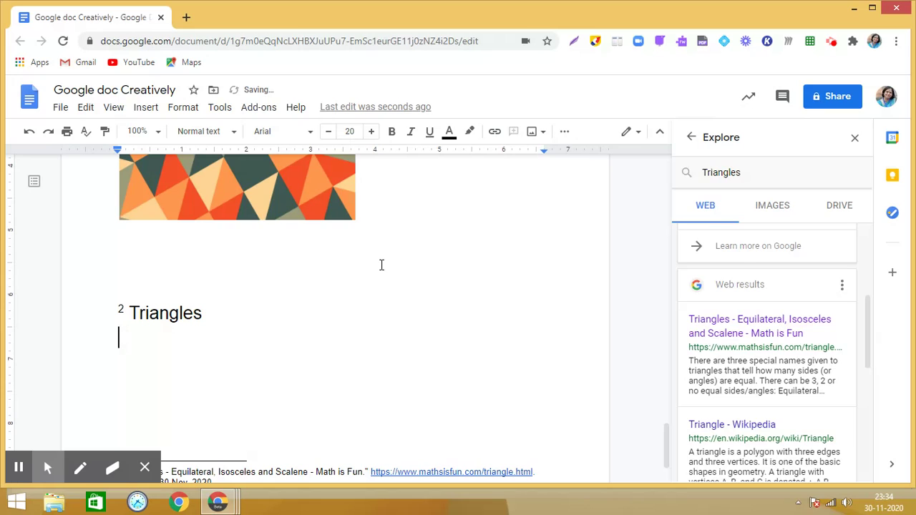
# Review the footnote citation at the end of the page and the inserted image under the "Triangles" line
pyautogui.moveTo(663, 438); pyautogui.dragTo(670, 457)
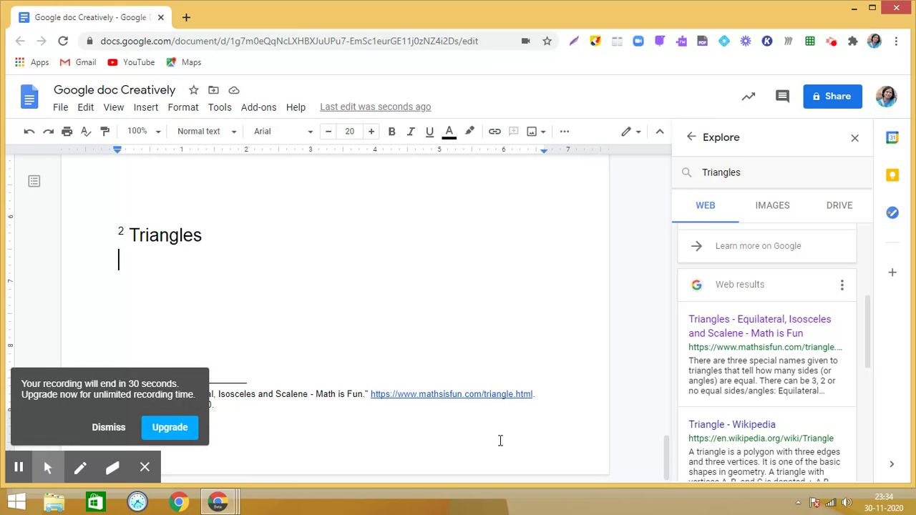
pyautogui.click(111, 429)
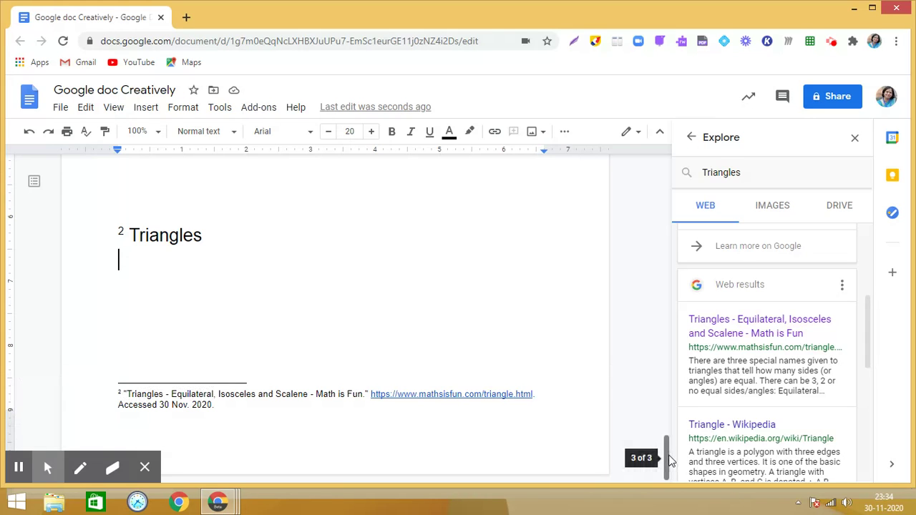
pyautogui.moveTo(669, 458); pyautogui.dragTo(677, 408)
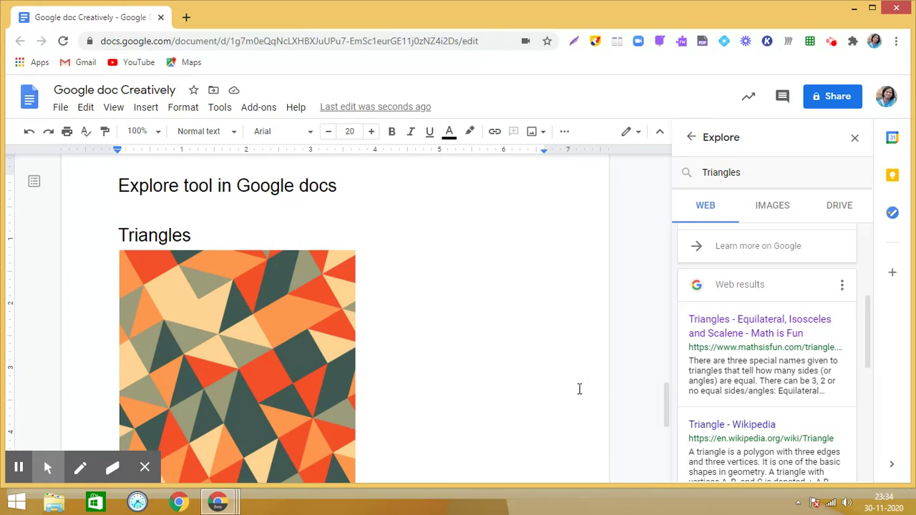
pyautogui.moveTo(853, 468)
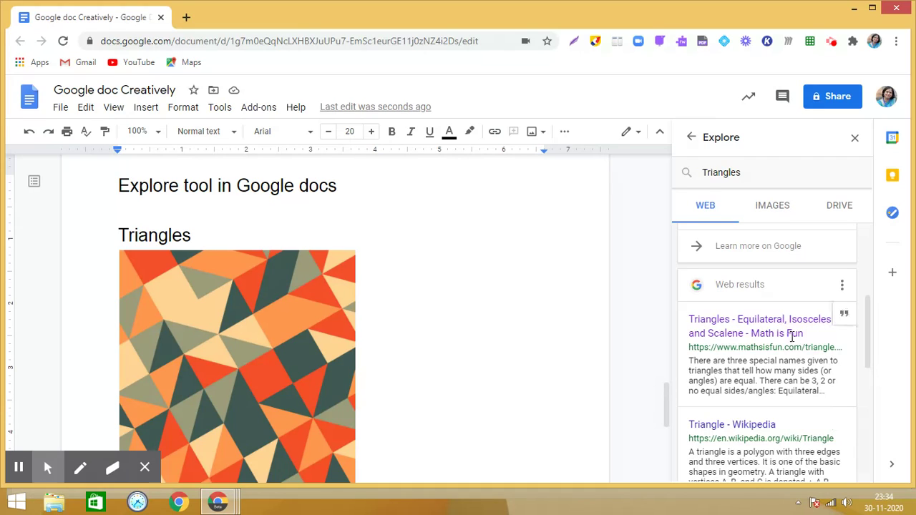